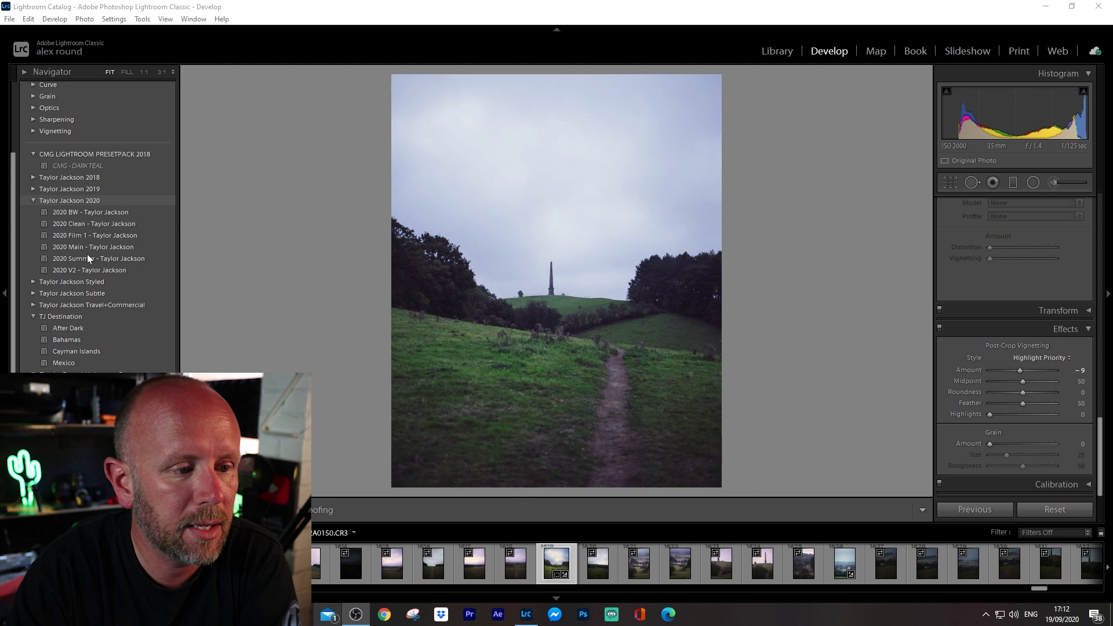
# Step: Preview the 2020 presets on the hillside path photo and review its existing Basic and Tone Curve settings
pyautogui.click(80, 337)
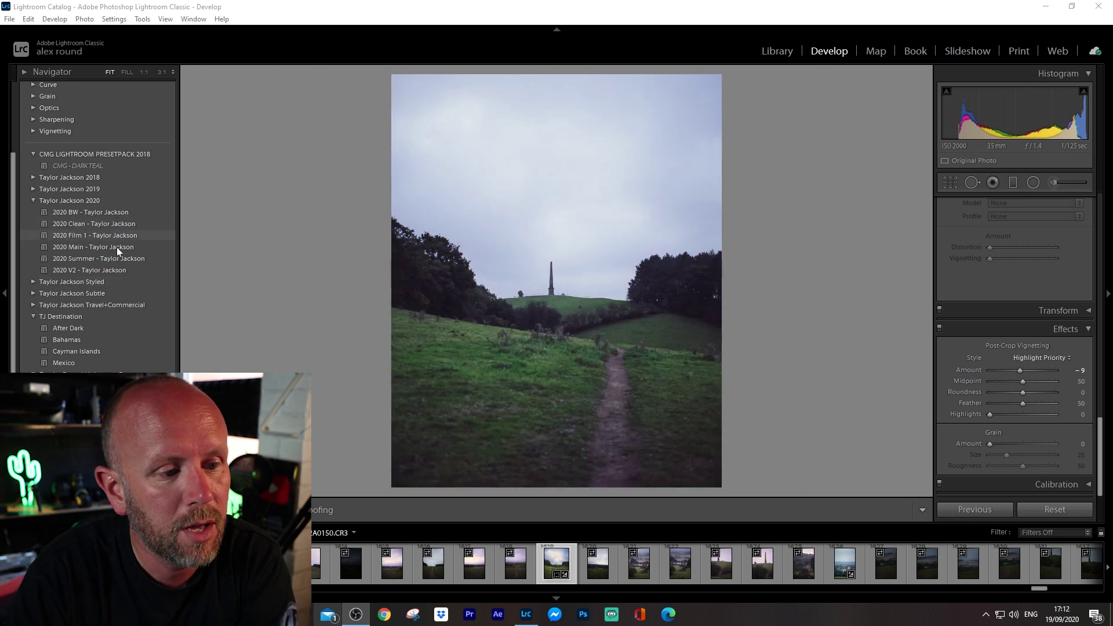
pyautogui.click(116, 259)
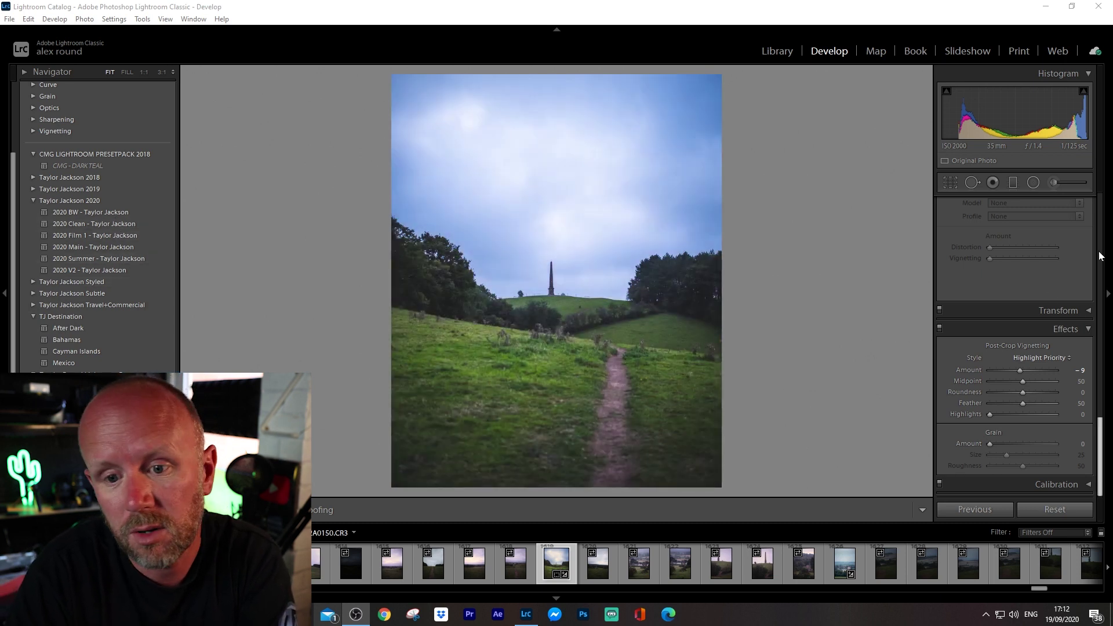
pyautogui.scroll(5, 1029, 327)
pyautogui.scroll(6, 1029, 325)
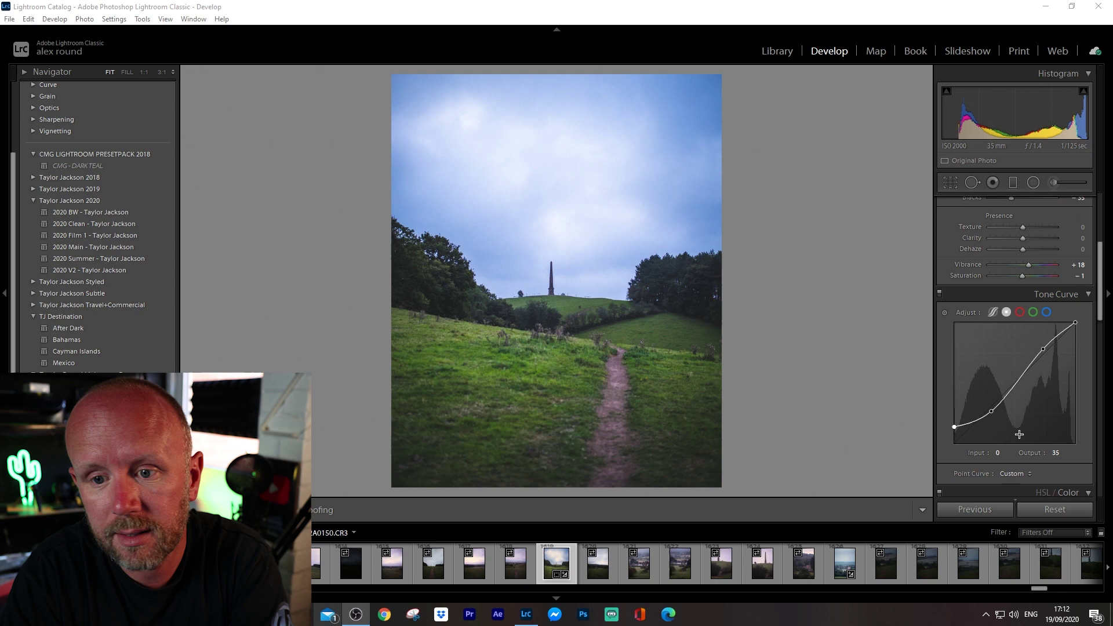
pyautogui.scroll(3, 1069, 379)
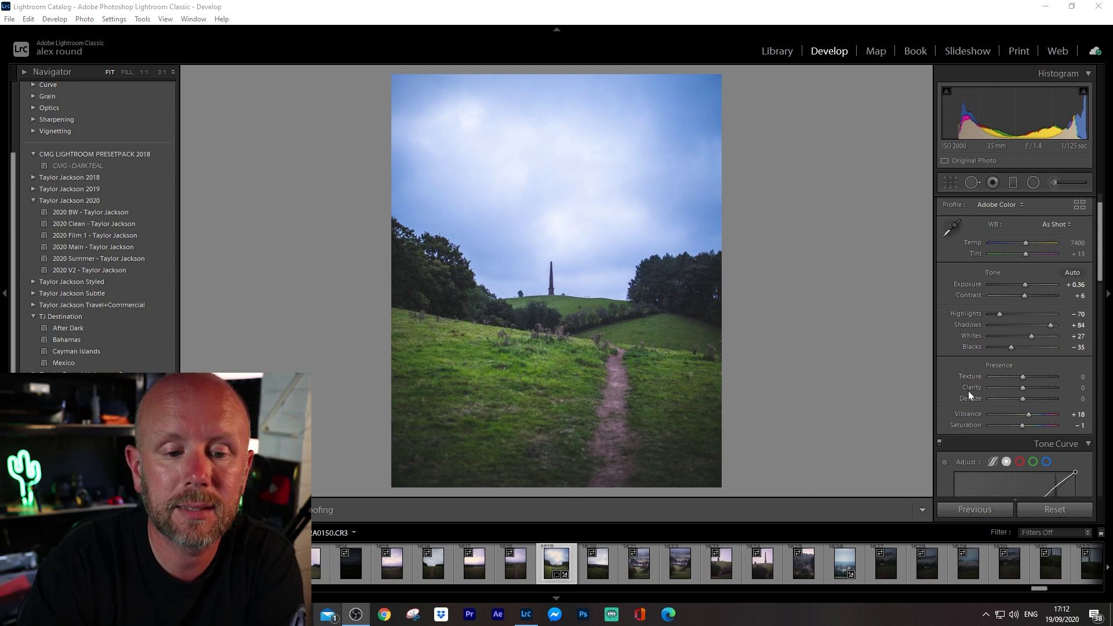
pyautogui.scroll(-2, 968, 391)
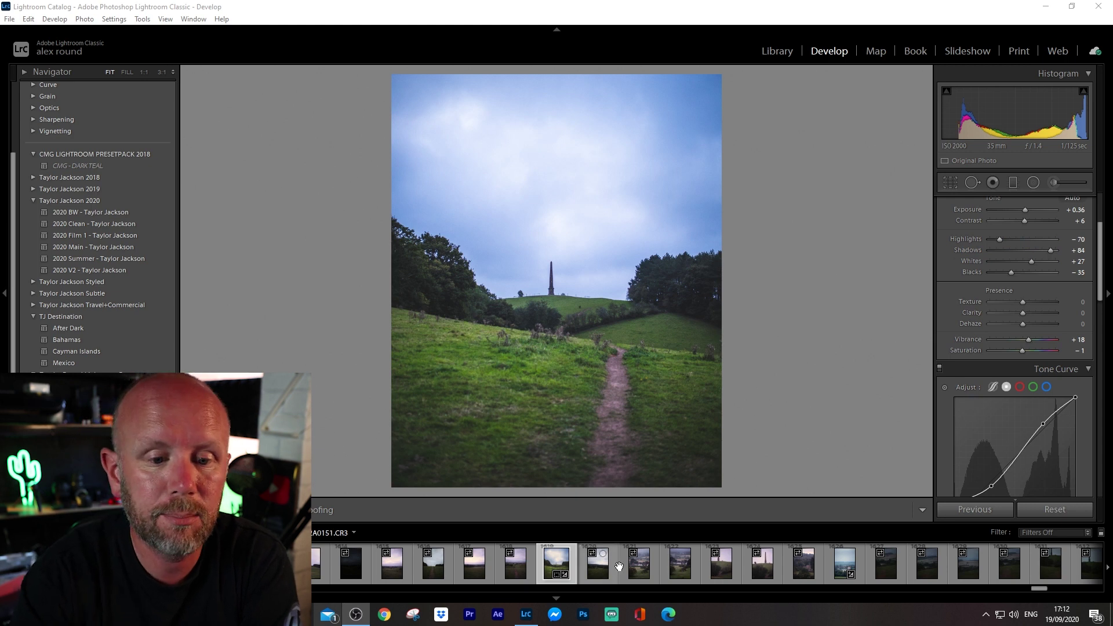
# Step: Open photo 2A0165 of the obelisk on the dark hill and apply Auto tone to it
pyautogui.click(847, 562)
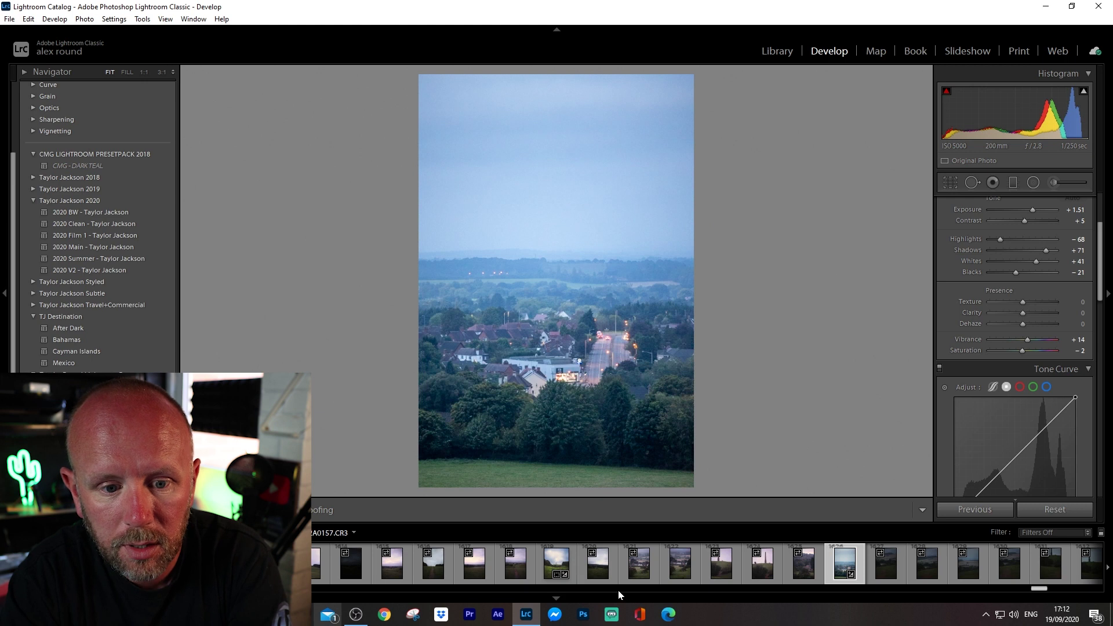
pyautogui.click(1010, 561)
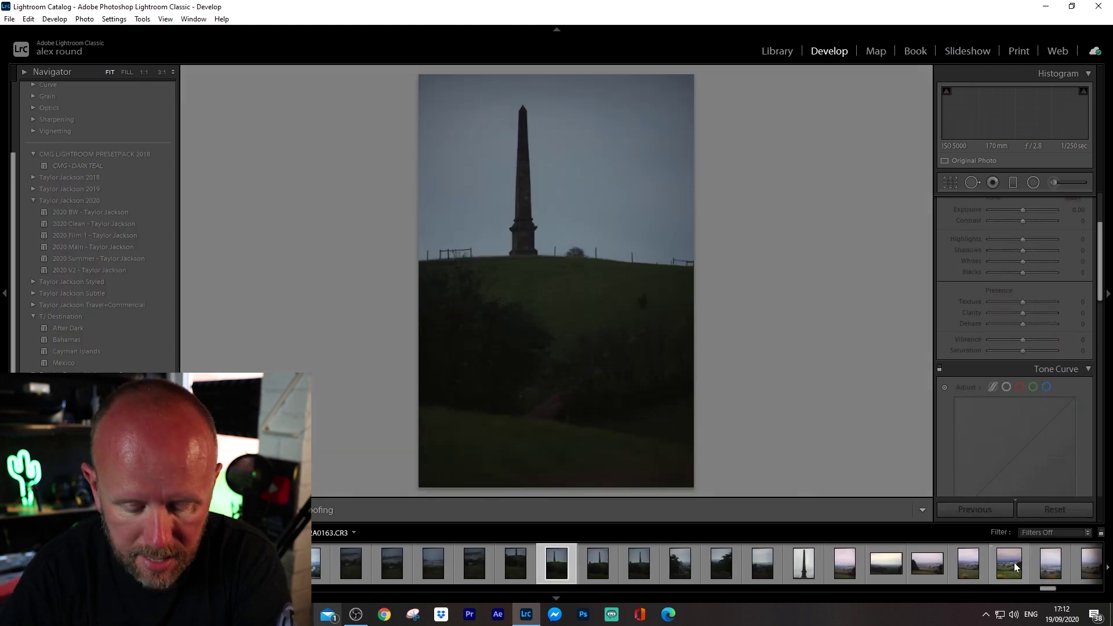
pyautogui.press('Right')
pyautogui.press('Right')
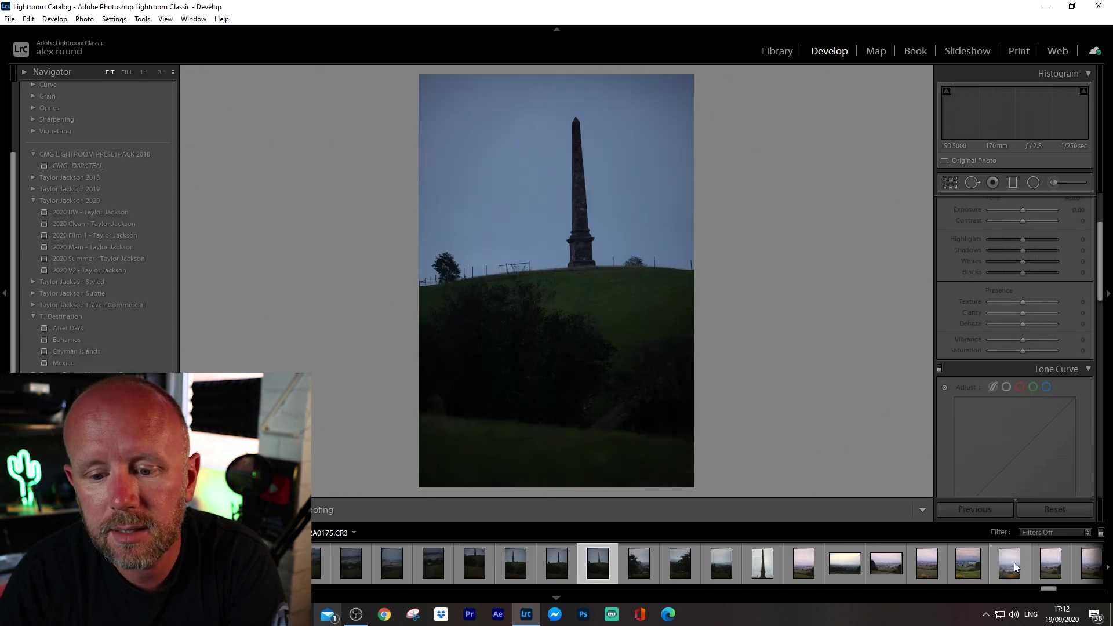
pyautogui.press('Right')
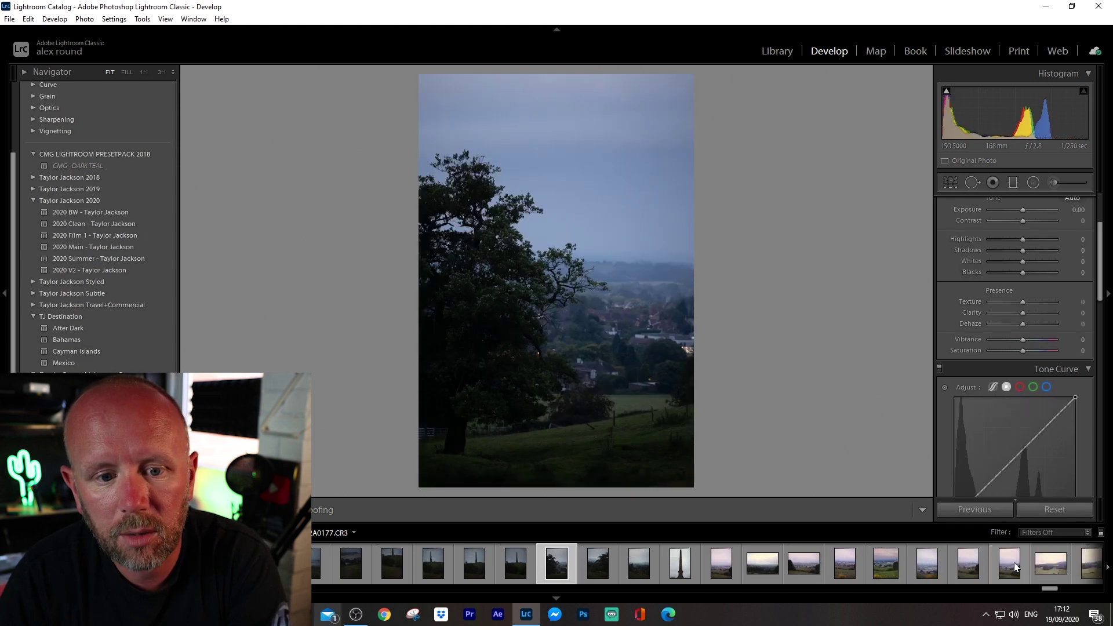
pyautogui.press('Left')
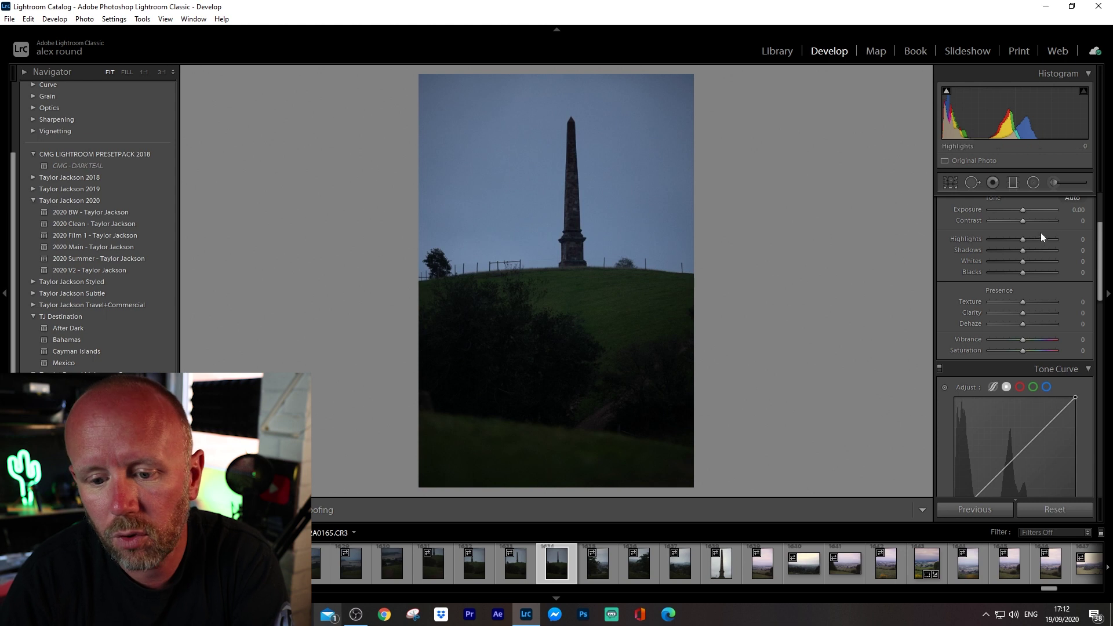
pyautogui.scroll(3, 1041, 236)
pyautogui.click(1073, 308)
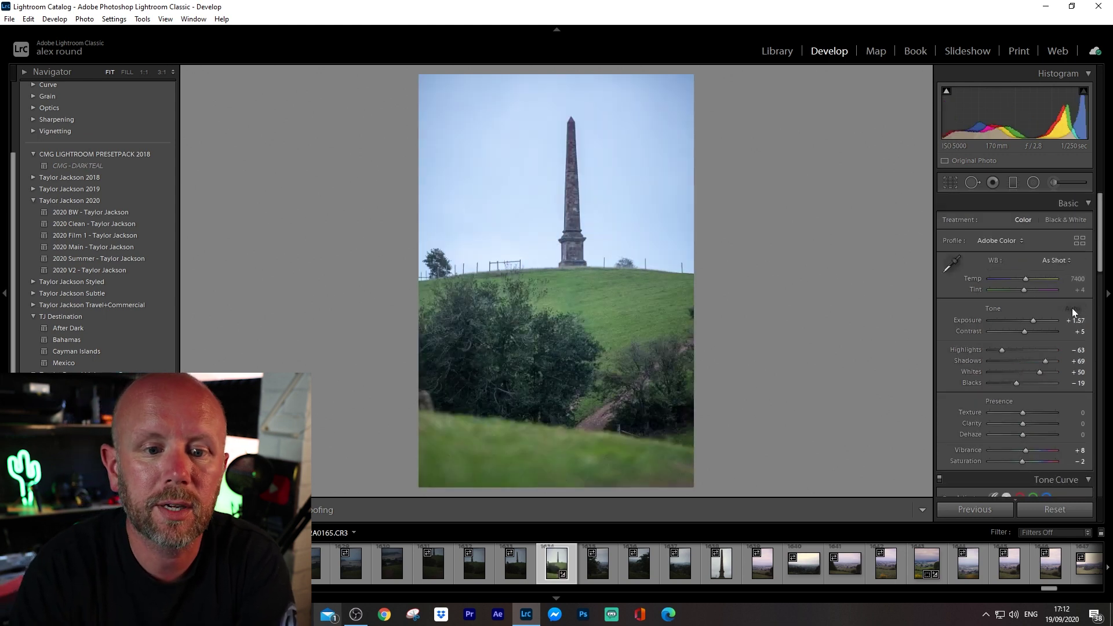
# Step: Browse forward to photo 2A0174, the edited valley view with blurred yellow flowers in the foreground
pyautogui.click(753, 557)
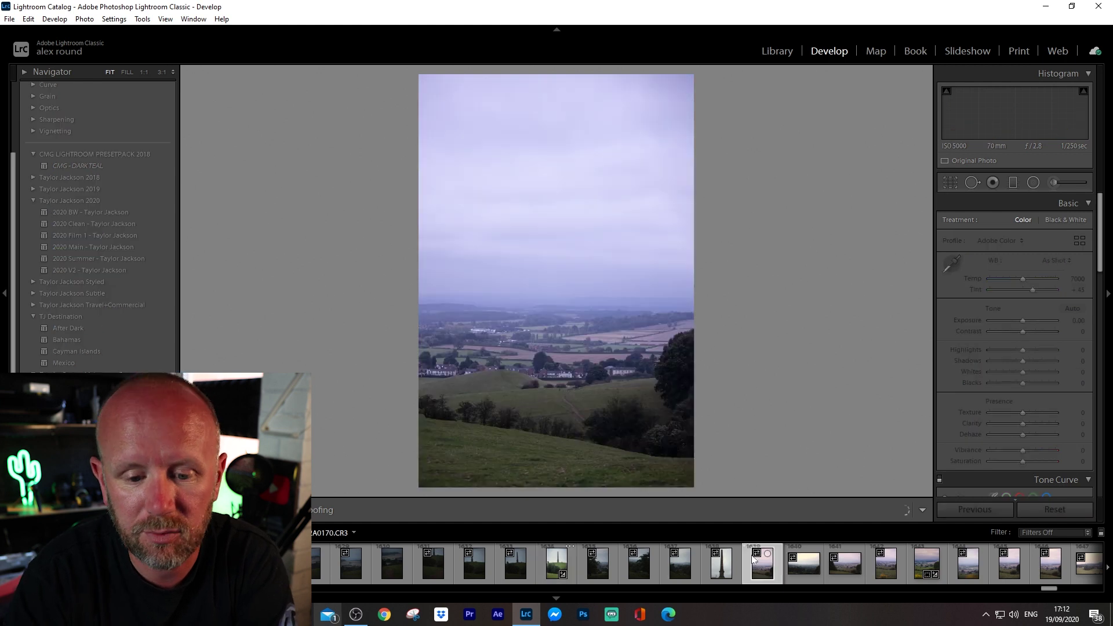
pyautogui.press('Right')
pyautogui.press('Right')
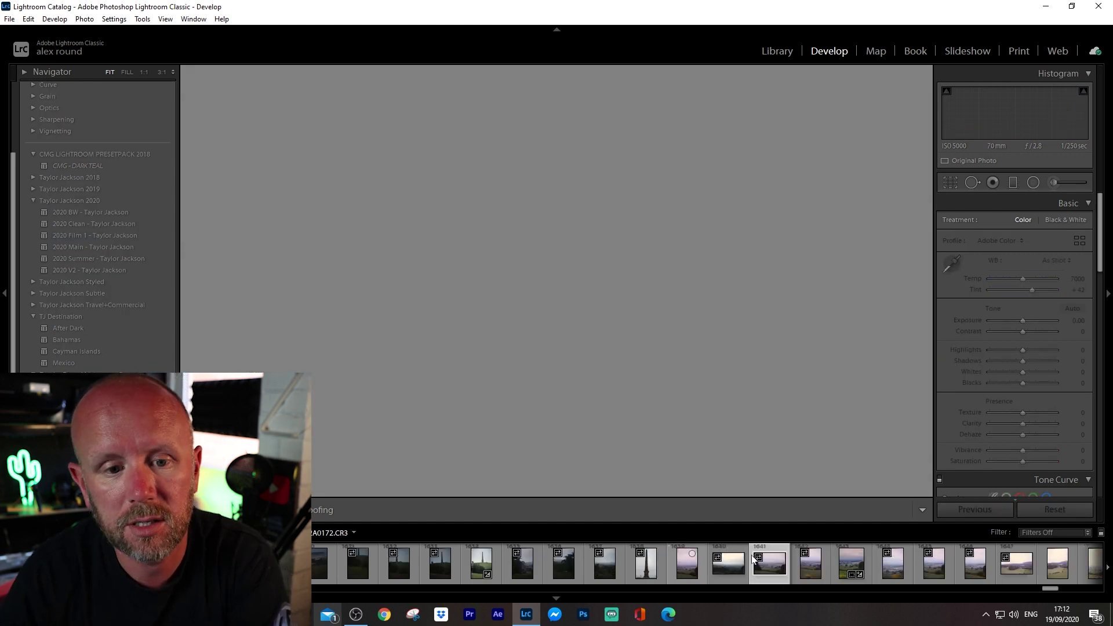
pyautogui.press('Right')
pyautogui.press('Right')
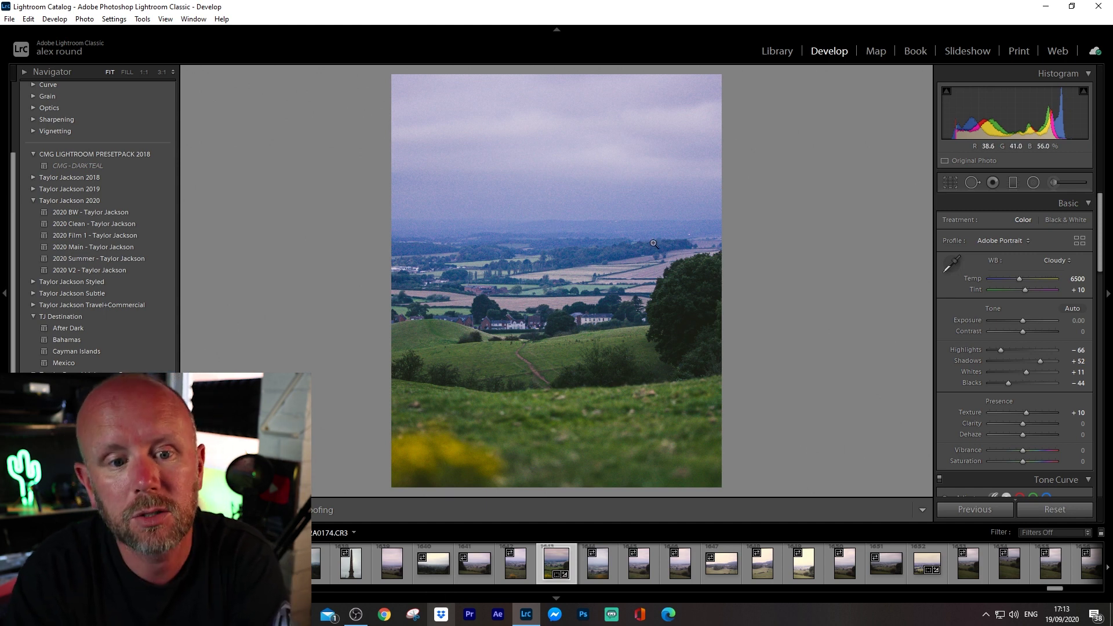
# Step: Browse the following valley photos and view the edited landscape-format shot of the village and fields
pyautogui.click(598, 574)
pyautogui.click(752, 564)
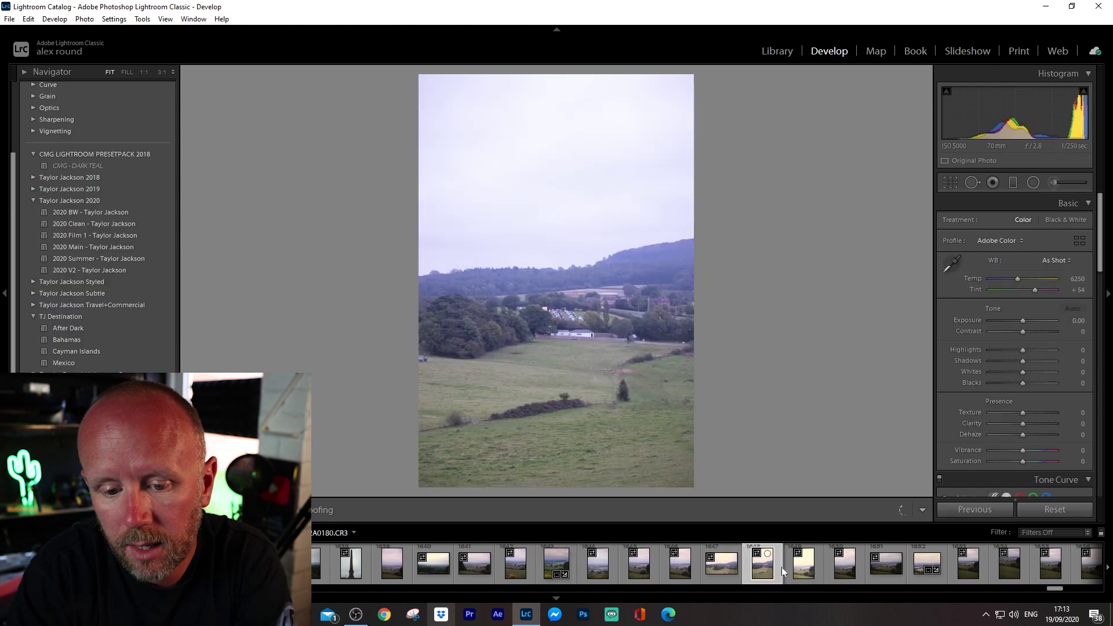
pyautogui.click(798, 571)
pyautogui.press('Right')
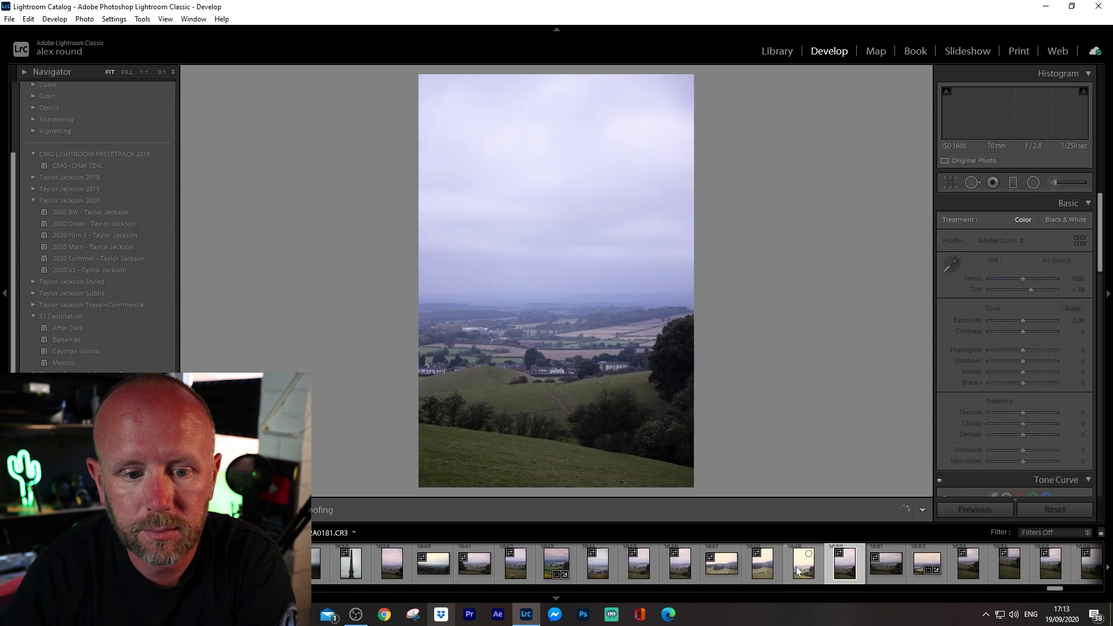
pyautogui.press('Right')
pyautogui.press('Right')
pyautogui.press('Right')
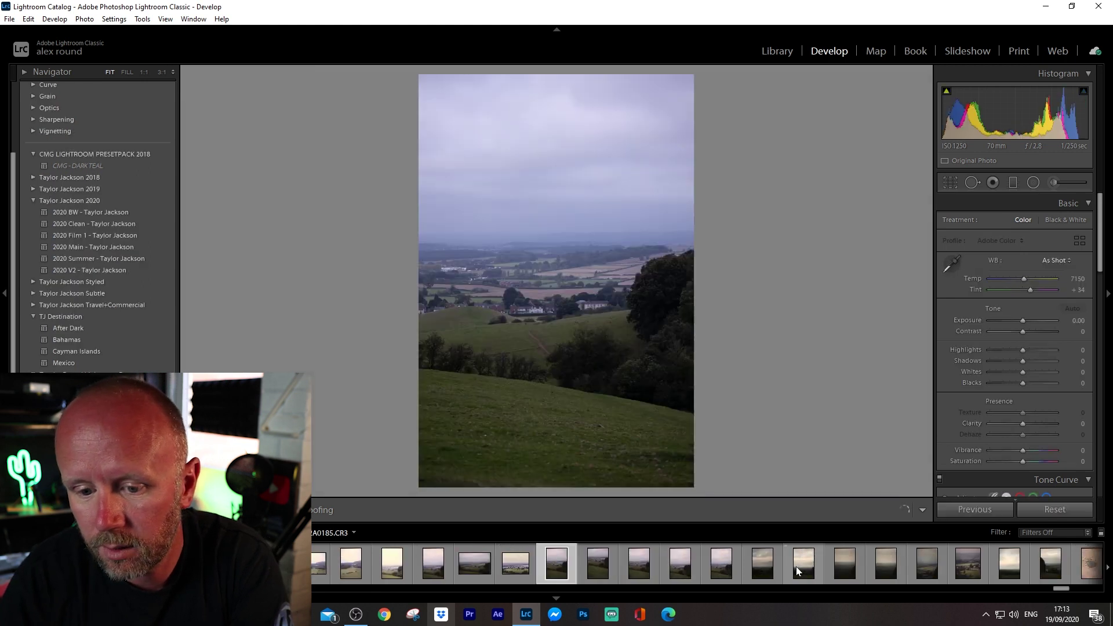
pyautogui.press('Right')
pyautogui.press('Right')
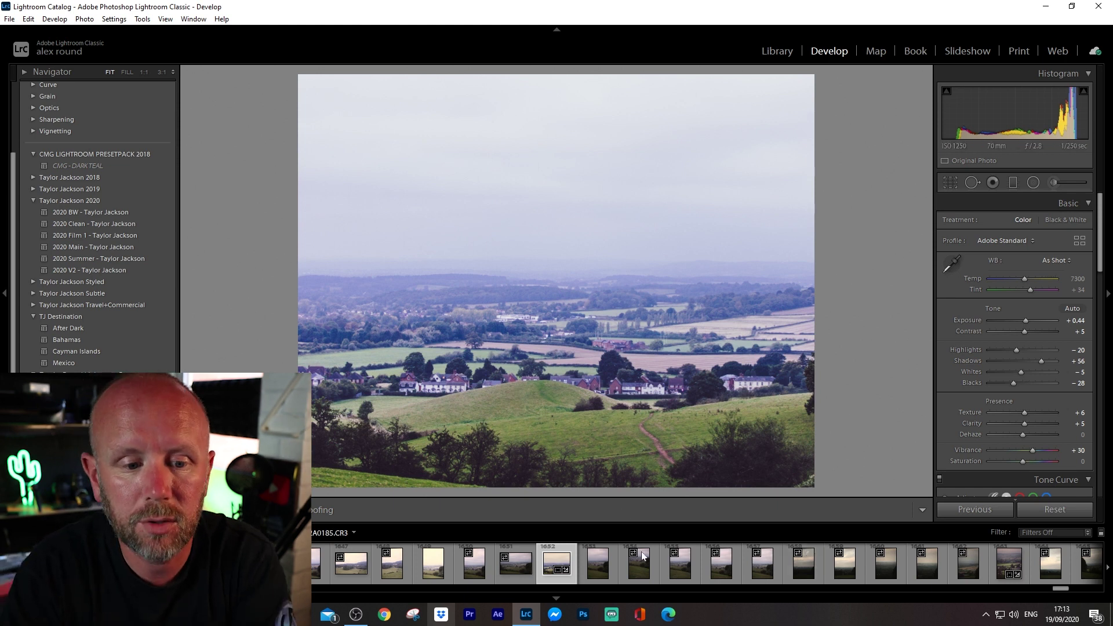
# Step: View the edited photo 2A0196 of the white houses among fields, and dismiss the request to build standard-sized previews
pyautogui.click(1003, 572)
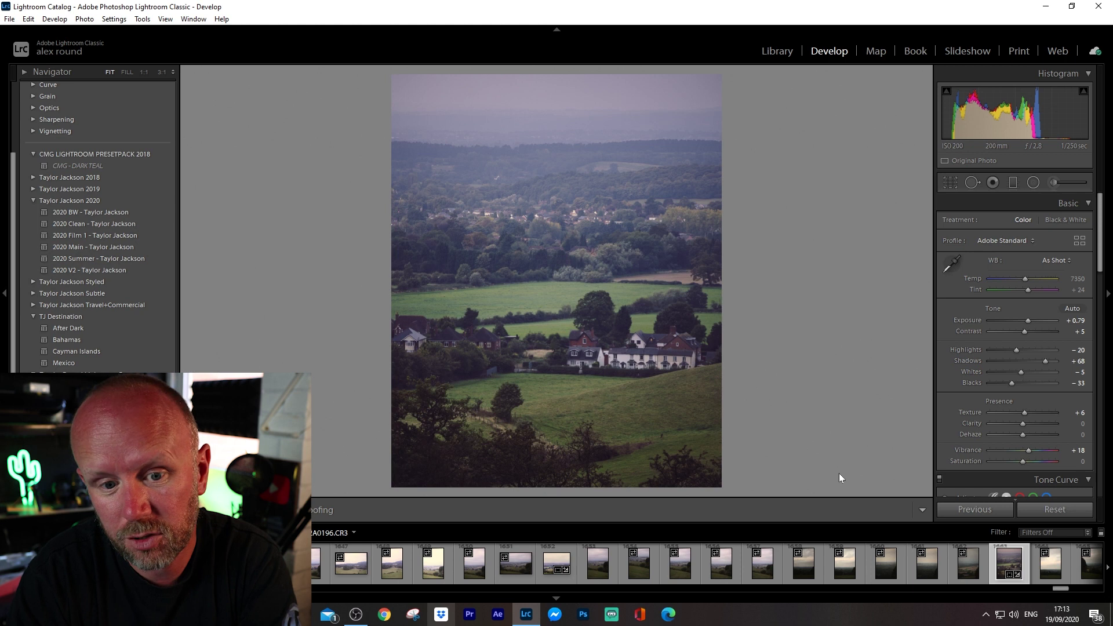
pyautogui.click(1046, 559)
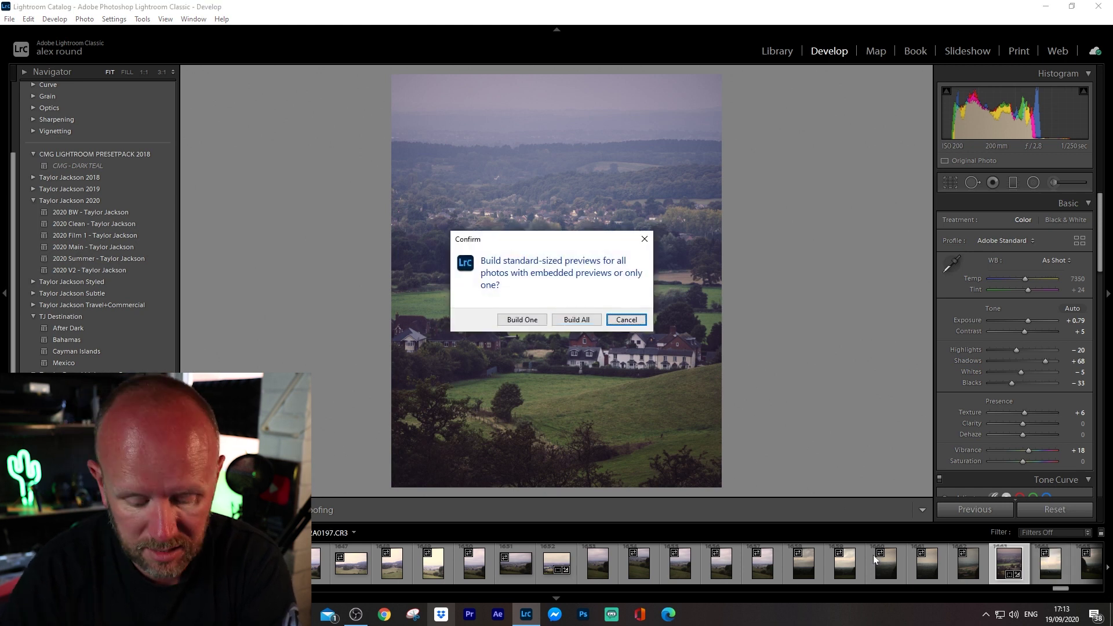
pyautogui.click(639, 245)
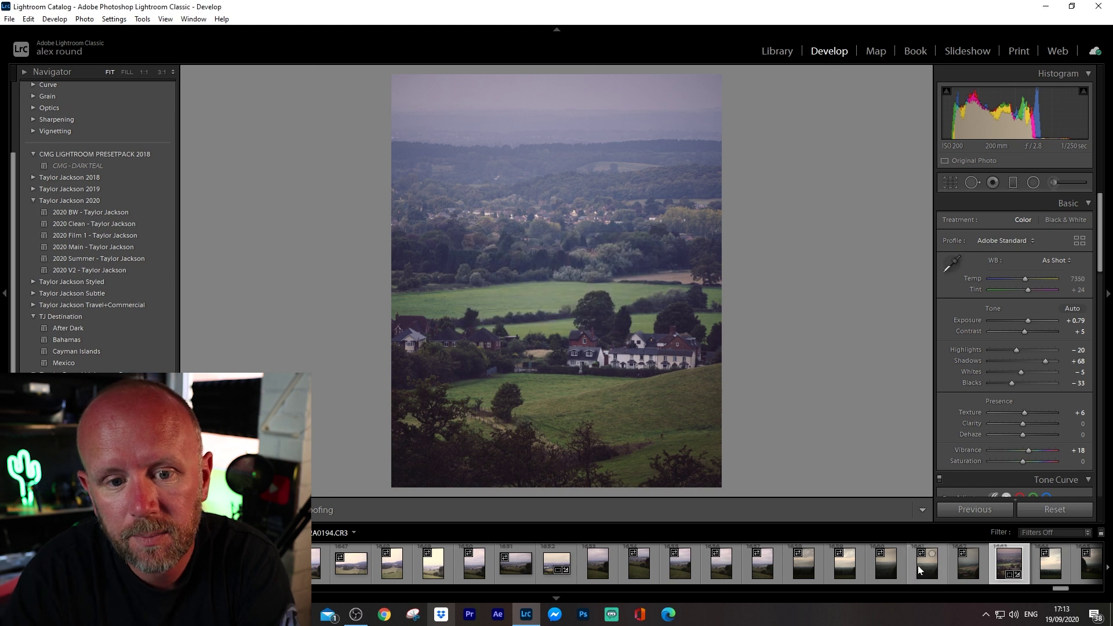
# Step: Browse forward to photo 2A0205, the portrait shot of the lone tree in the grassy valley
pyautogui.press('Right')
pyautogui.press('Right')
pyautogui.press('Right')
pyautogui.press('Right')
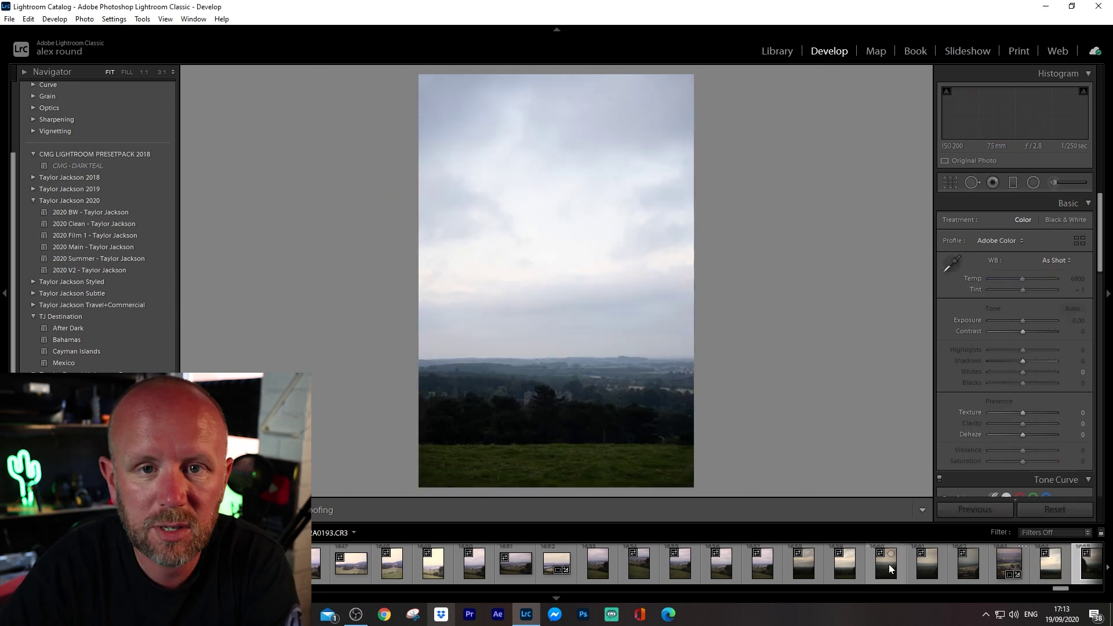
pyautogui.press('Right')
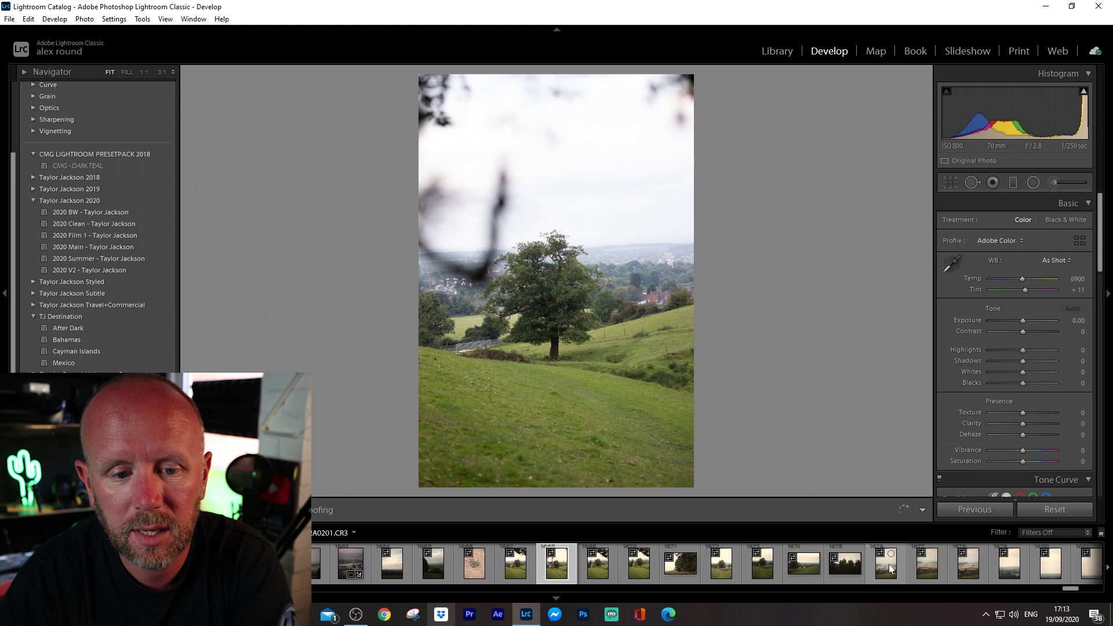
pyautogui.press('Right')
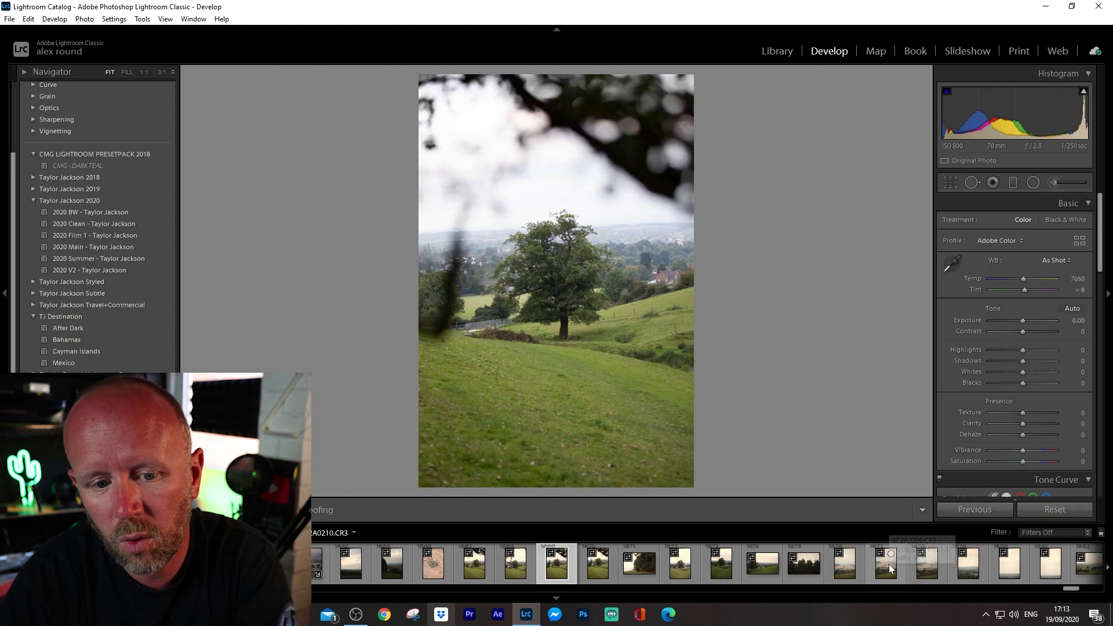
pyautogui.press('Right')
pyautogui.press('Right')
pyautogui.press('Right')
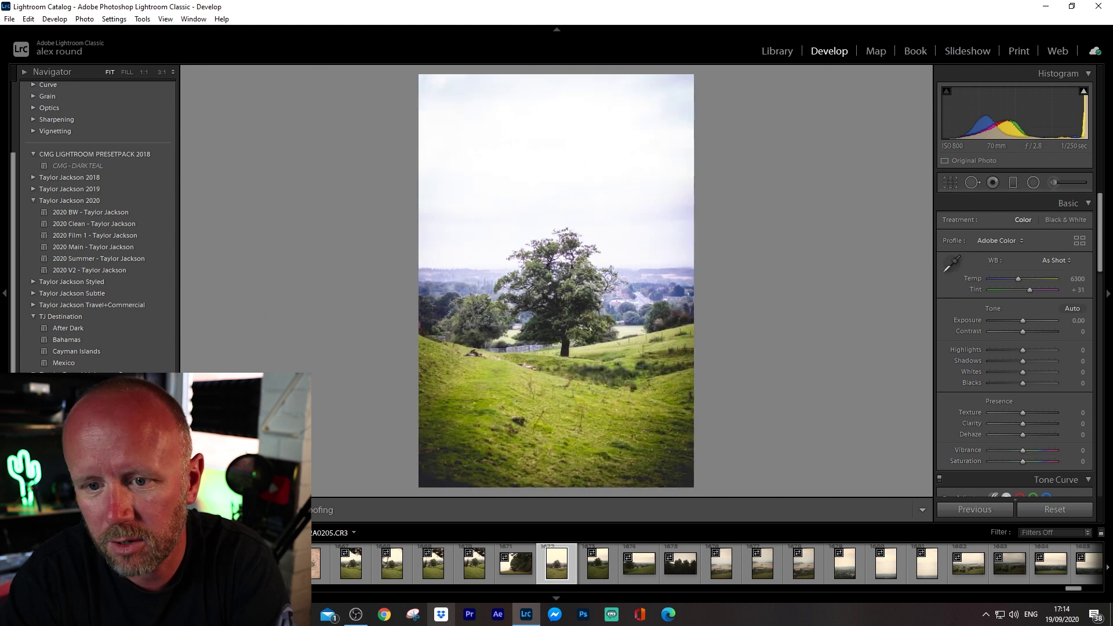
# Step: Set the lone tree photo's post-crop vignetting amount to -9
pyautogui.scroll(-10, 1026, 365)
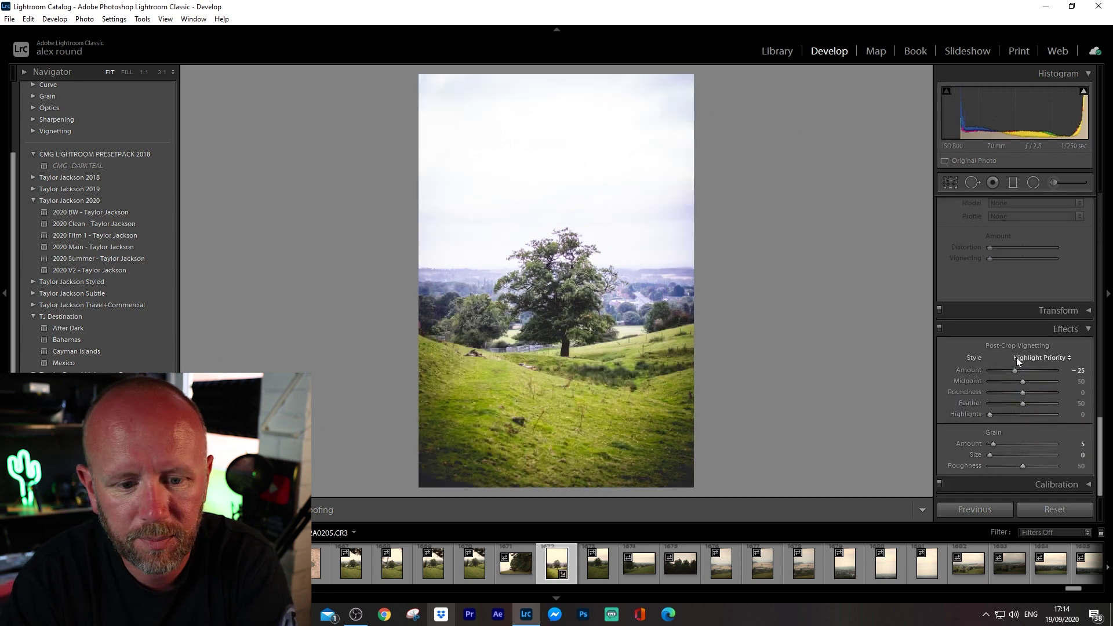
pyautogui.moveTo(1013, 371); pyautogui.dragTo(1018, 372)
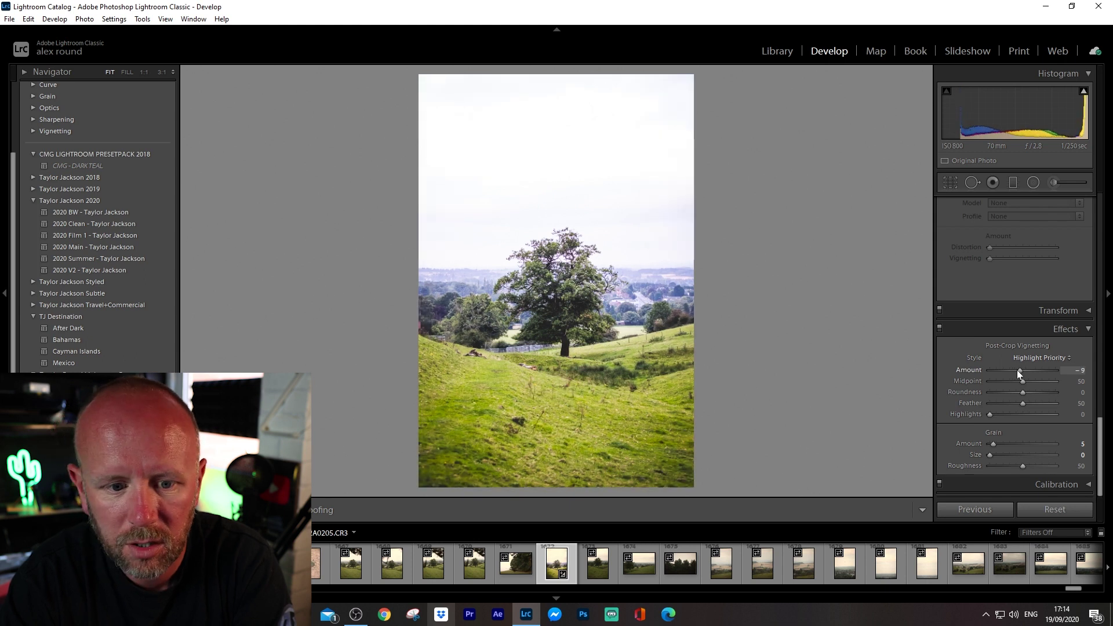
# Step: Crop the lone tree photo to the 4 x 5 / 8 x 10 aspect, shifting the image slightly upward within the frame
pyautogui.scroll(10, 1022, 287)
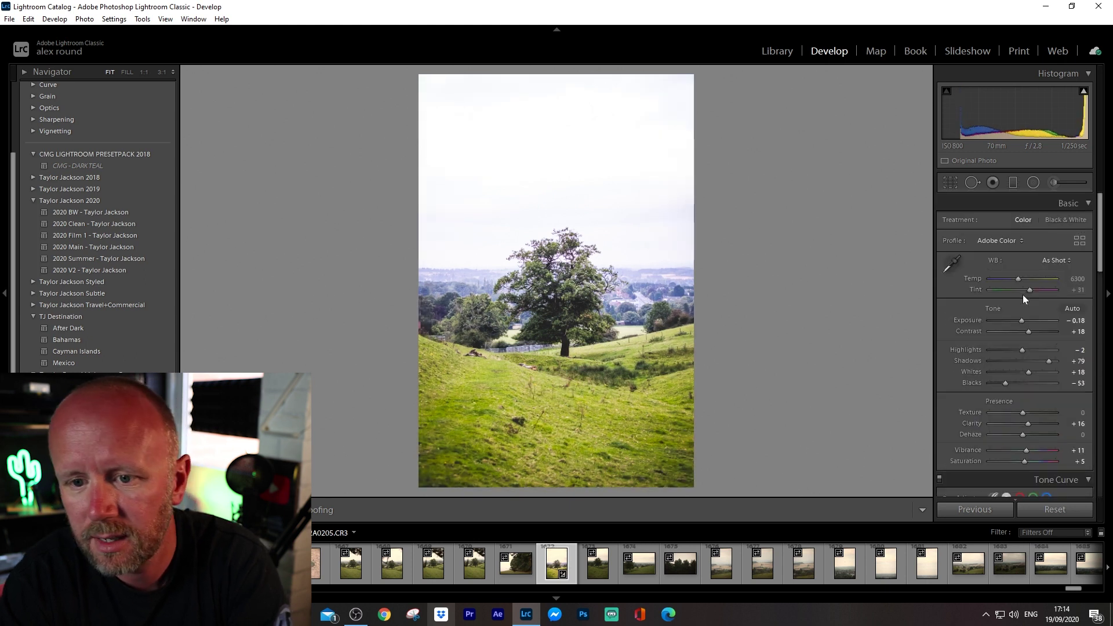
pyautogui.click(953, 183)
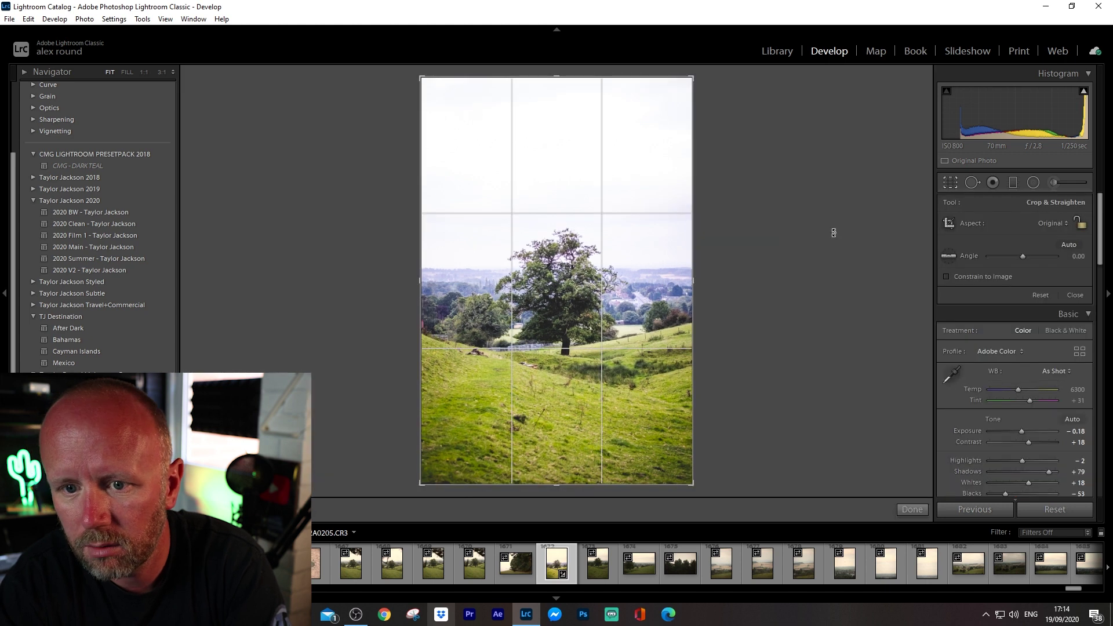
pyautogui.click(1056, 223)
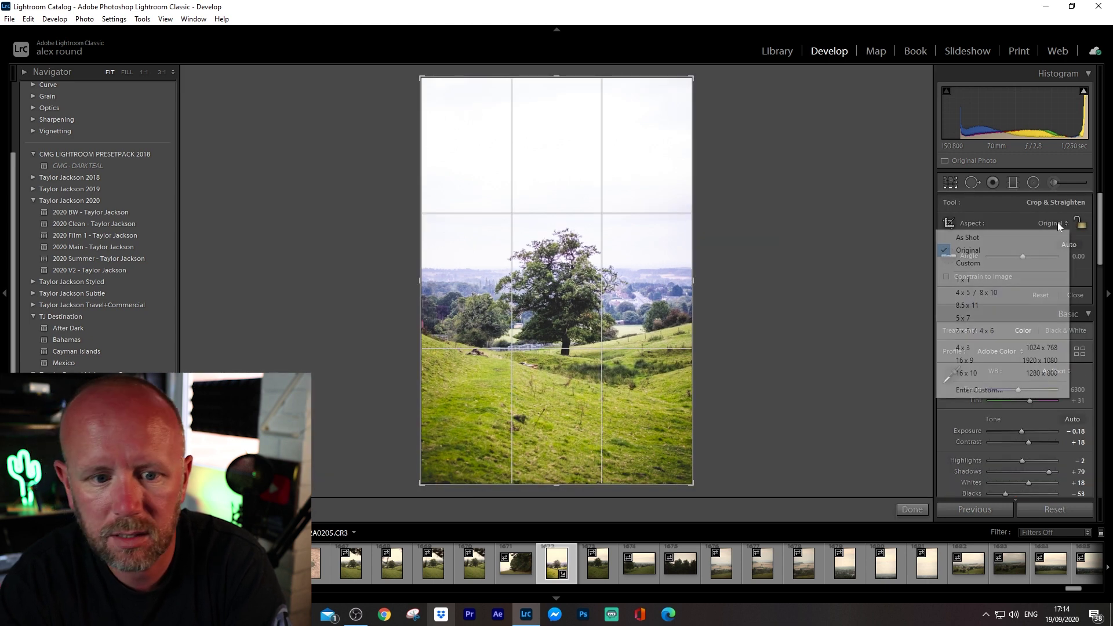
pyautogui.click(985, 296)
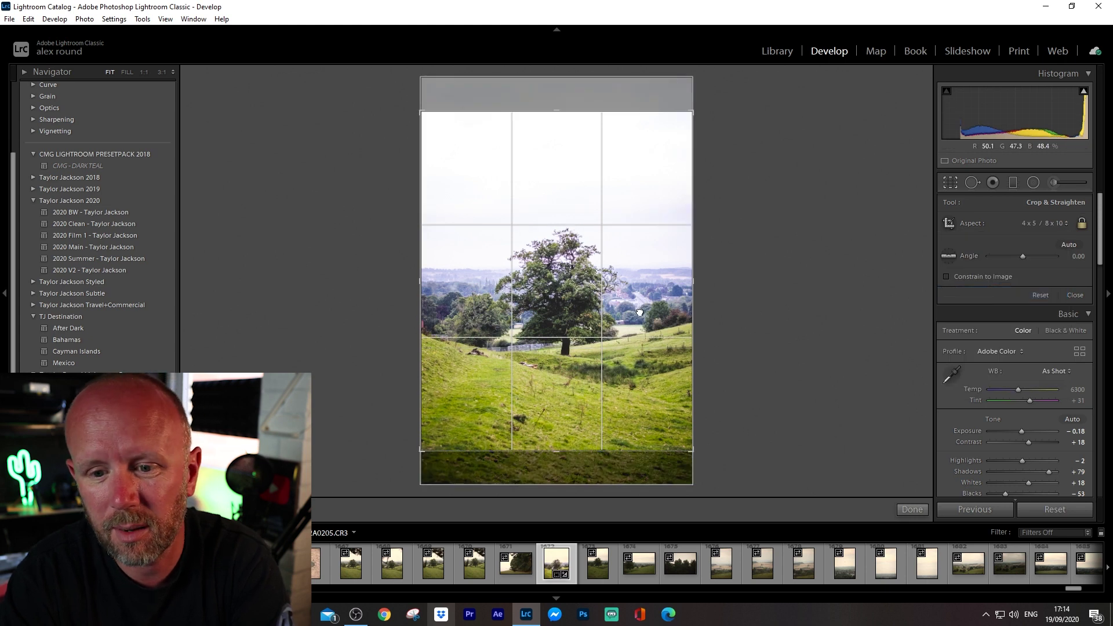
pyautogui.moveTo(641, 313); pyautogui.dragTo(637, 304)
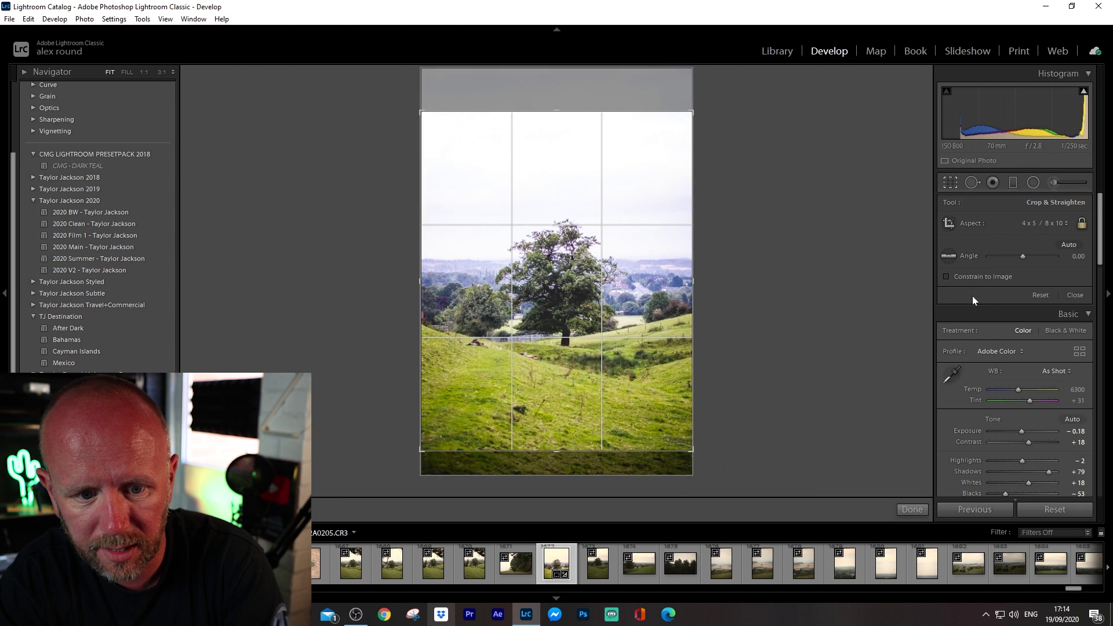
pyautogui.click(951, 183)
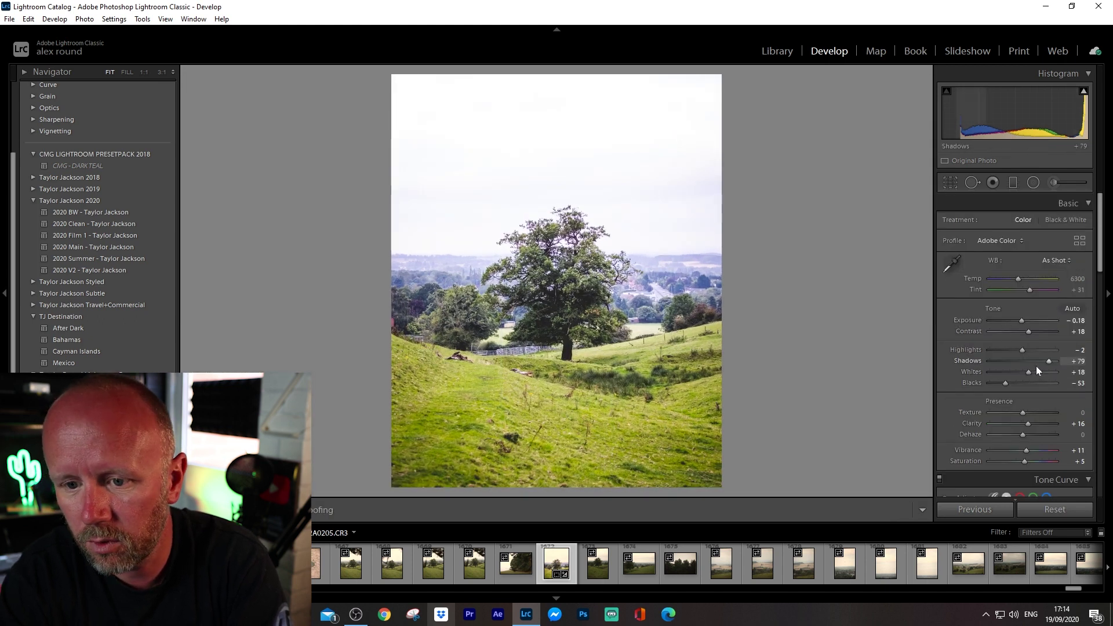
# Step: Lower the lone tree photo's exposure to -0.70 and its contrast to -2
pyautogui.scroll(-2, 1036, 366)
pyautogui.scroll(-2, 1035, 366)
pyautogui.scroll(2, 1029, 348)
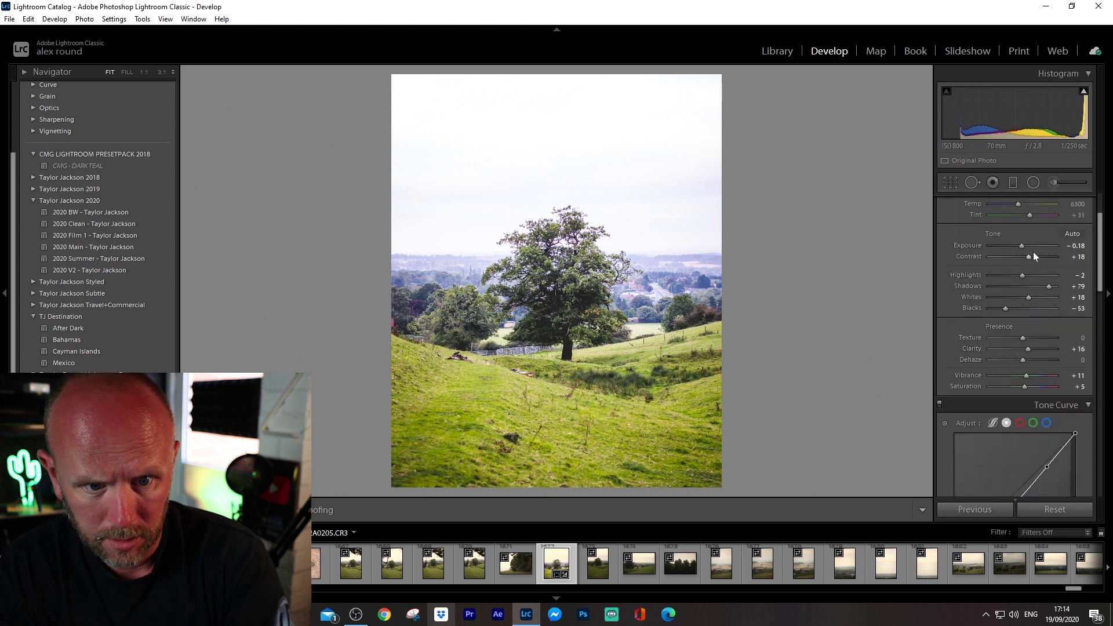
pyautogui.moveTo(1021, 246); pyautogui.dragTo(1020, 260)
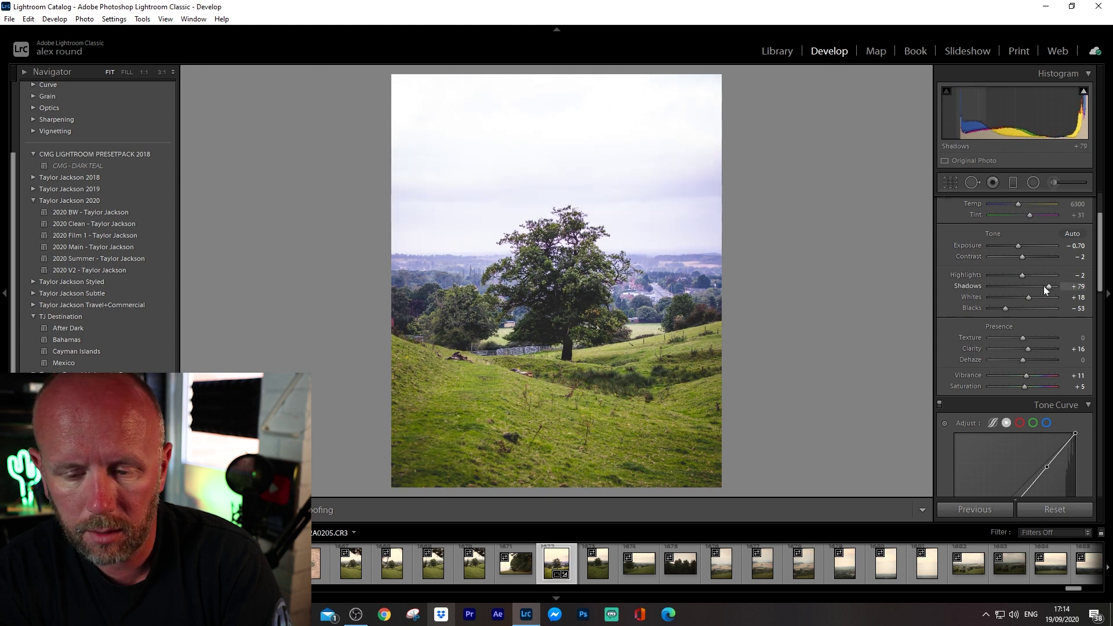
# Step: Set the lone tree photo's highlights to -74 and blacks to -63
pyautogui.moveTo(1023, 276); pyautogui.dragTo(1001, 309)
# Step: Reshape the tone curve by moving the upper point to 182/183, nudging the lower point slightly left, and setting the black point's output to 39
pyautogui.scroll(-3, 999, 313)
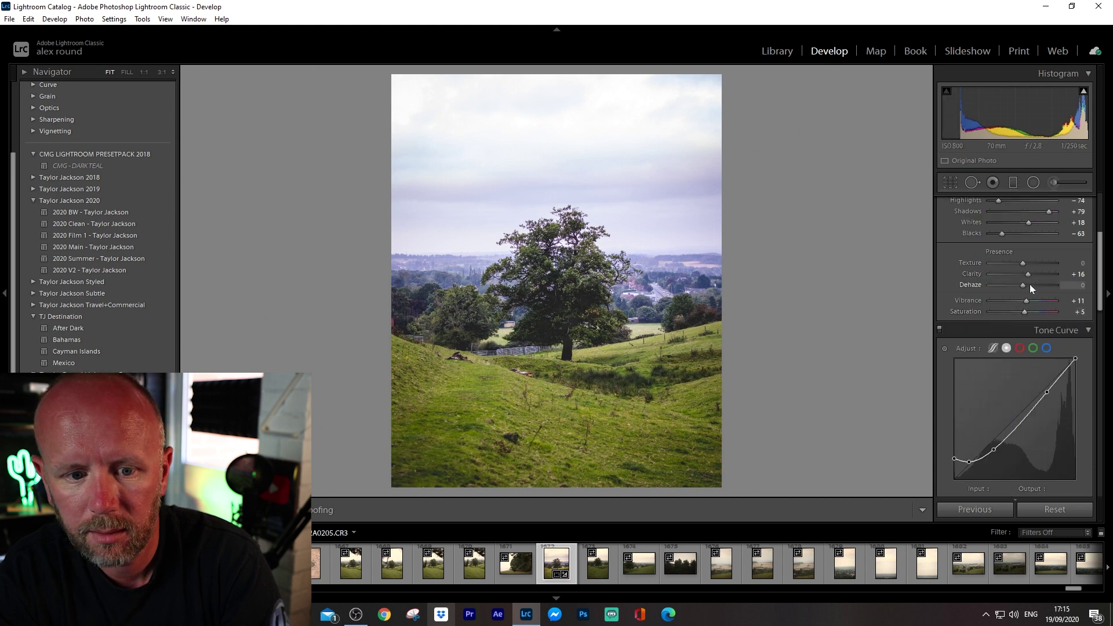
pyautogui.scroll(-2, 1027, 296)
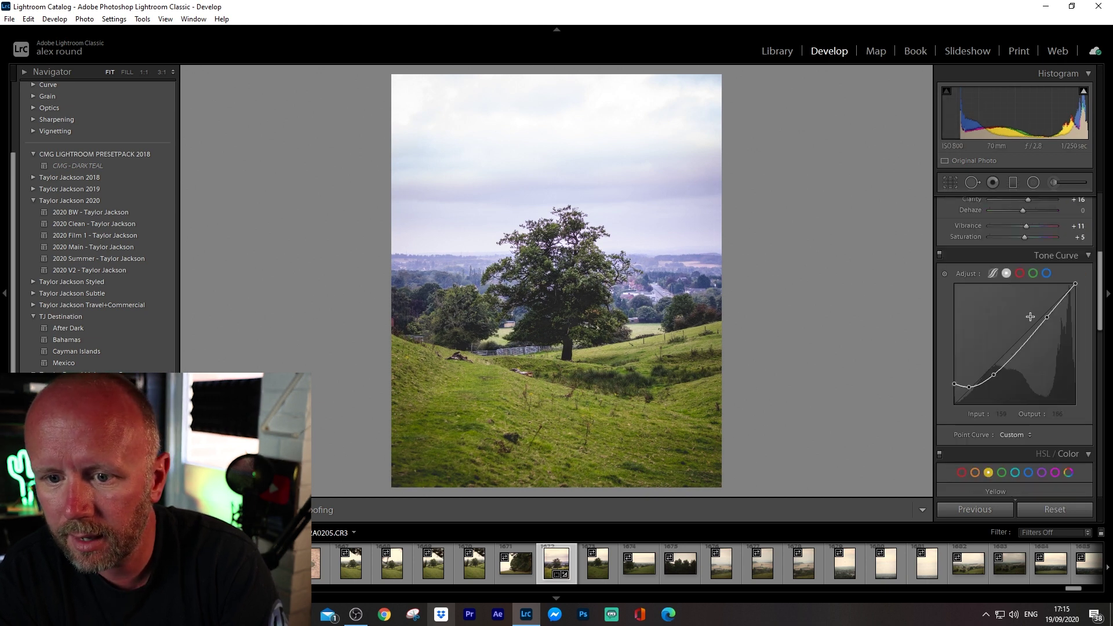
pyautogui.moveTo(1046, 318); pyautogui.dragTo(1041, 318)
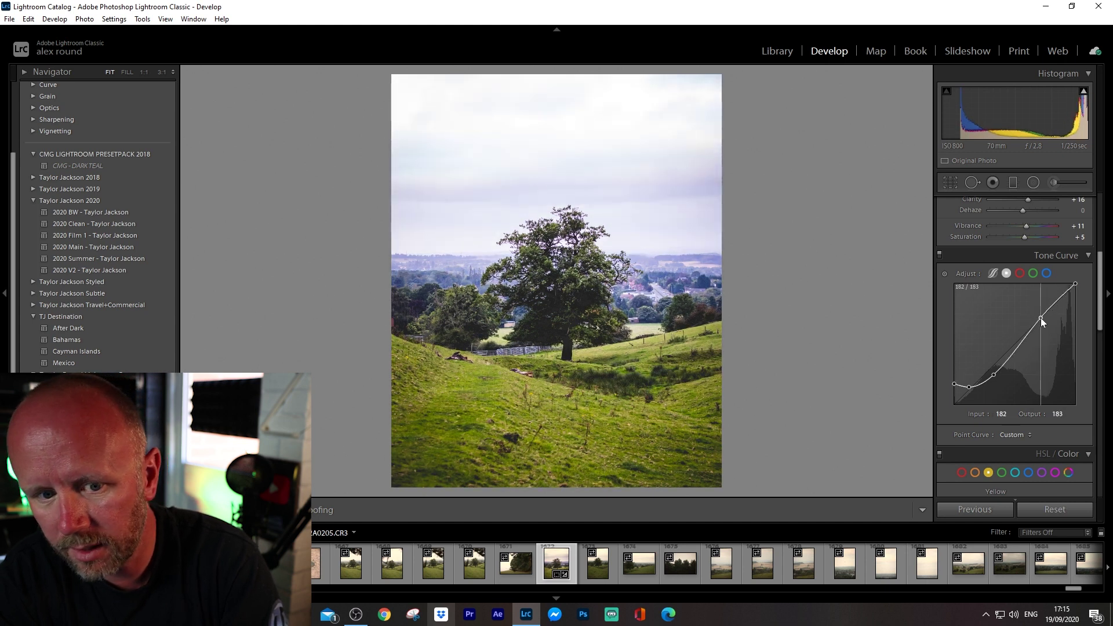
pyautogui.moveTo(994, 377); pyautogui.dragTo(952, 357)
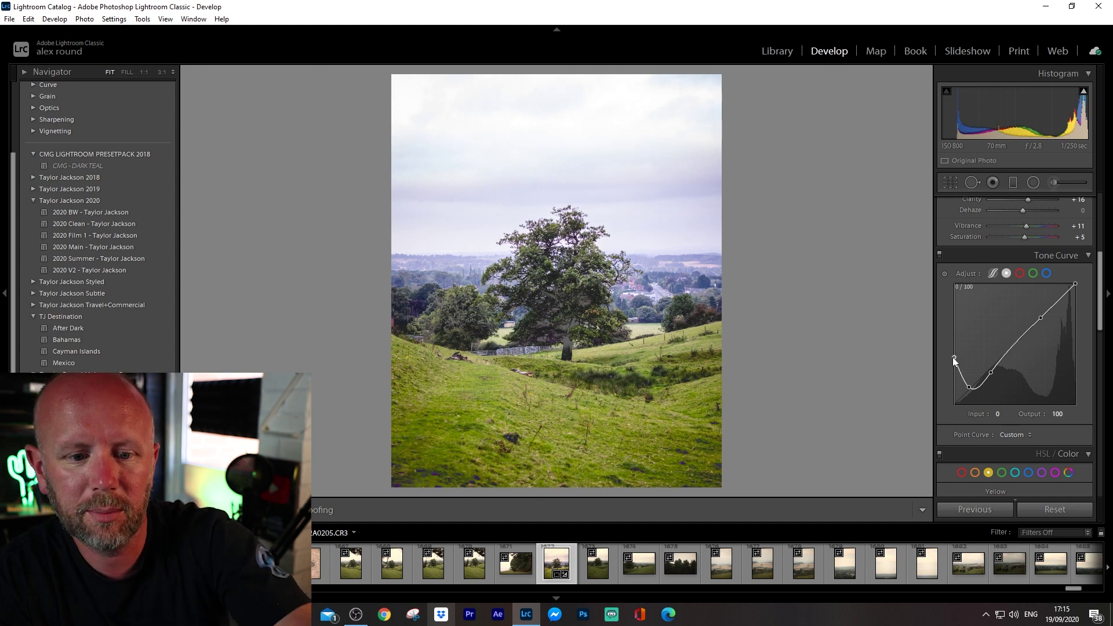
pyautogui.moveTo(952, 357); pyautogui.dragTo(954, 284)
pyautogui.moveTo(961, 301); pyautogui.dragTo(946, 383)
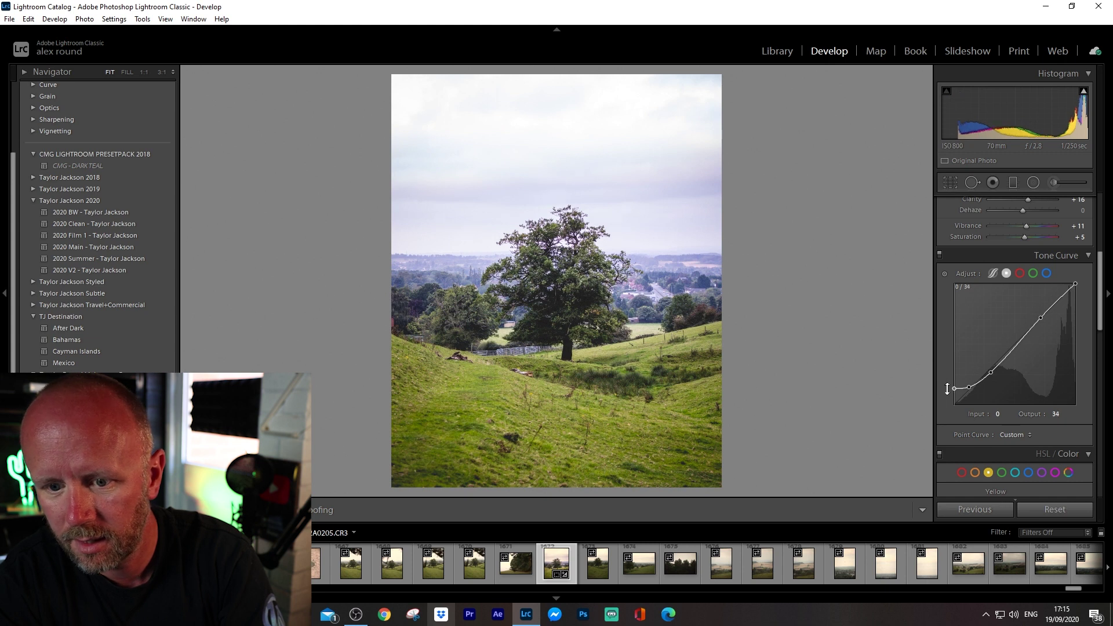
# Step: Darken the sky with a graduated filter fading out near the horizon, using exposure -1.40 and shadows -100
pyautogui.scroll(-5, 1102, 293)
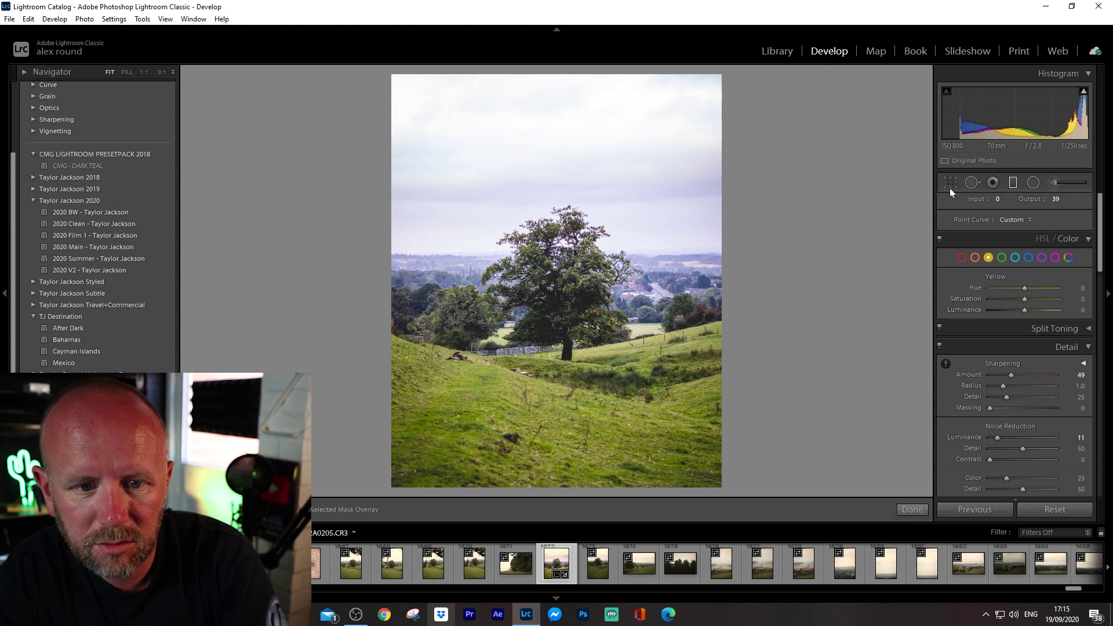
pyautogui.click(1013, 183)
pyautogui.moveTo(539, 90); pyautogui.dragTo(541, 259)
pyautogui.moveTo(538, 170); pyautogui.dragTo(564, 193)
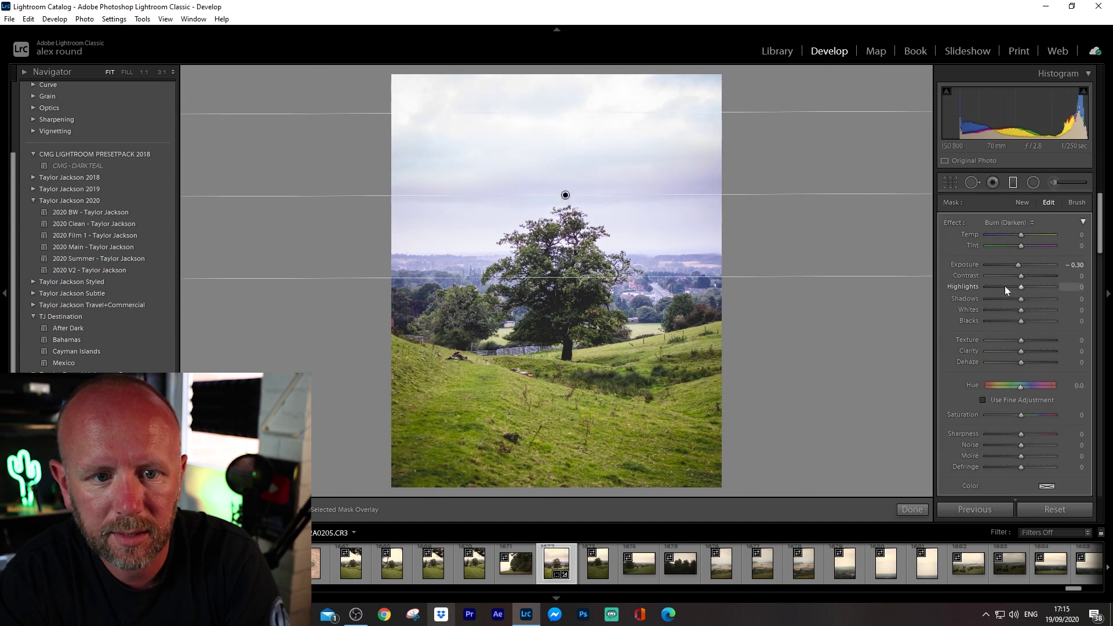
pyautogui.moveTo(1018, 265)
pyautogui.mouseDown()
pyautogui.moveTo(1007, 267)
pyautogui.moveTo(1042, 298)
pyautogui.moveTo(958, 300)
pyautogui.mouseUp()
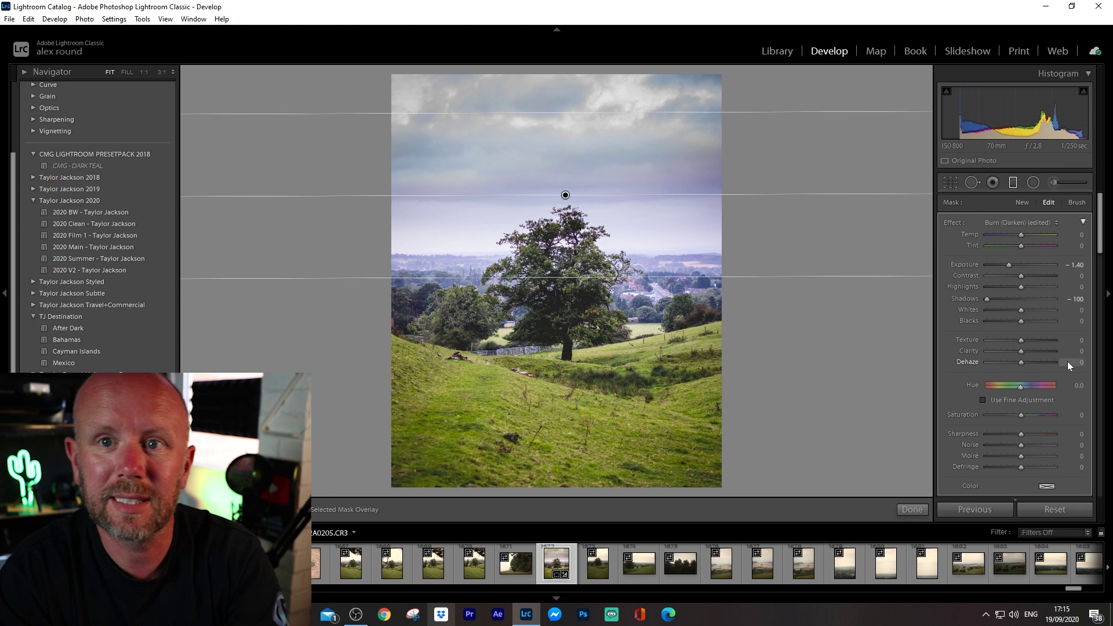
pyautogui.click(1010, 185)
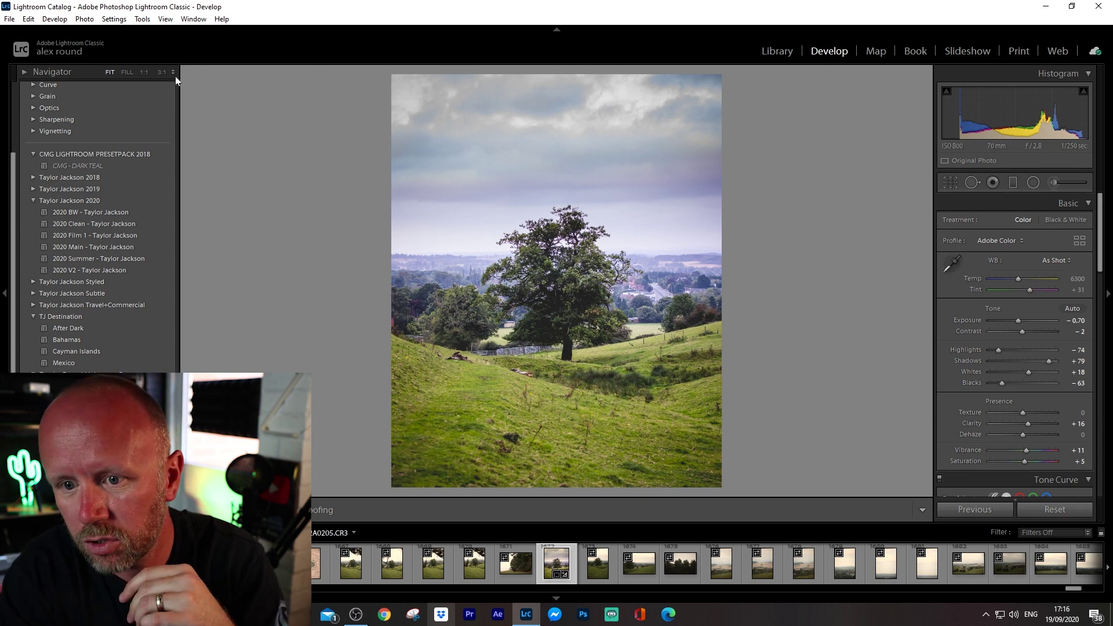
# Step: Export the edited lone tree photo with the current export settings
pyautogui.click(10, 19)
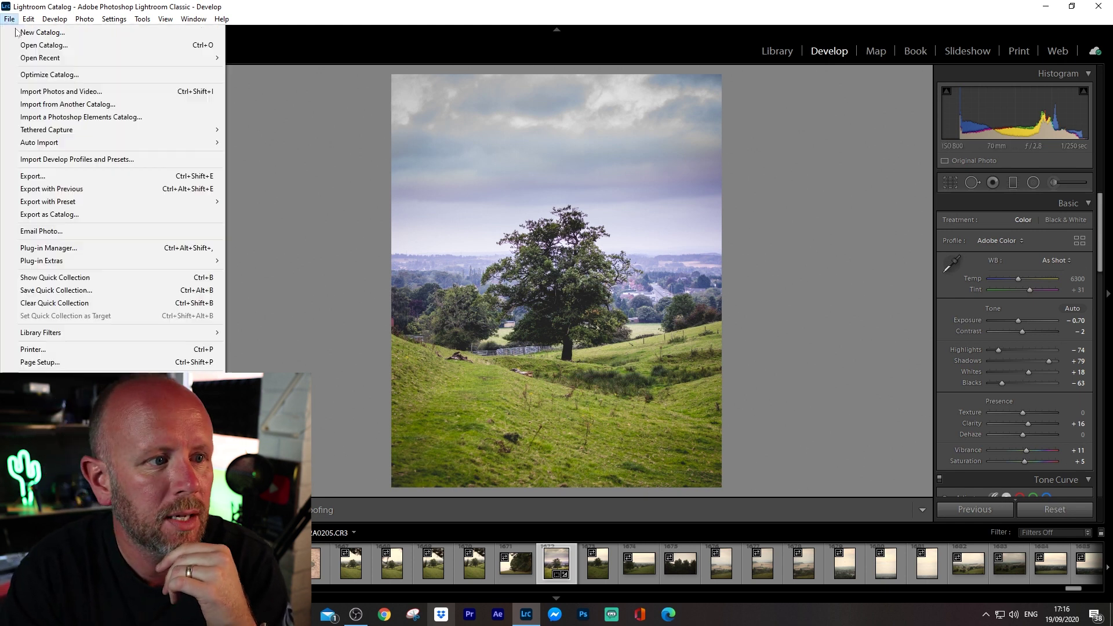
pyautogui.click(59, 175)
pyautogui.press('Return')
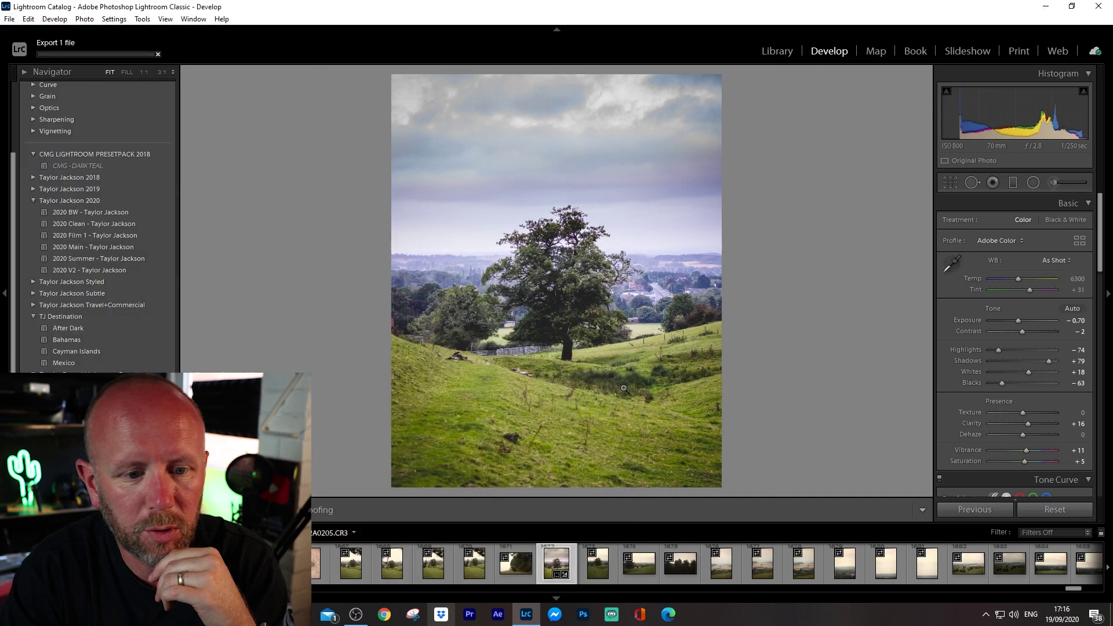